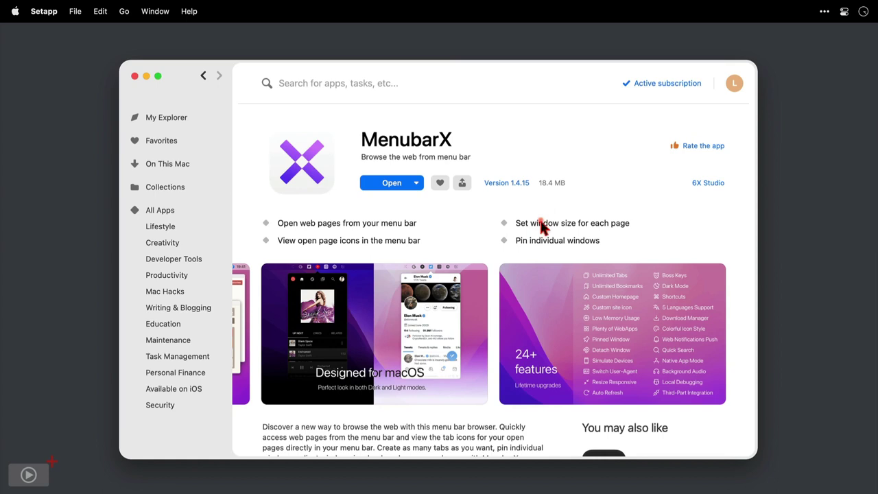
Launch MenubarX from its Setapp page and look through the web app categories on its start page
click(394, 188)
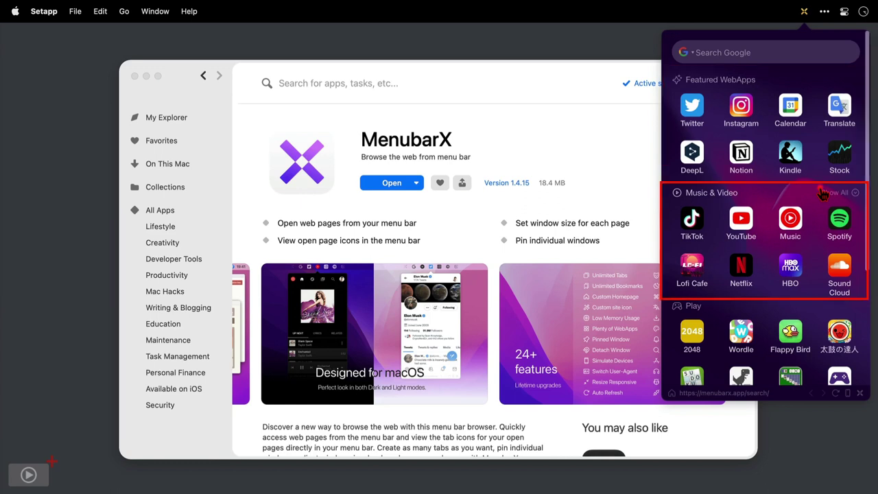
scroll(822, 194, down, 5)
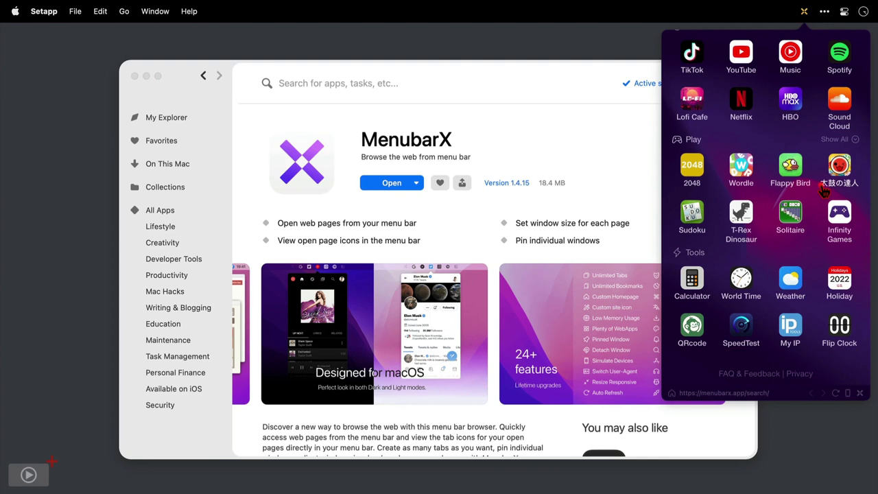
scroll(822, 193, up, 5)
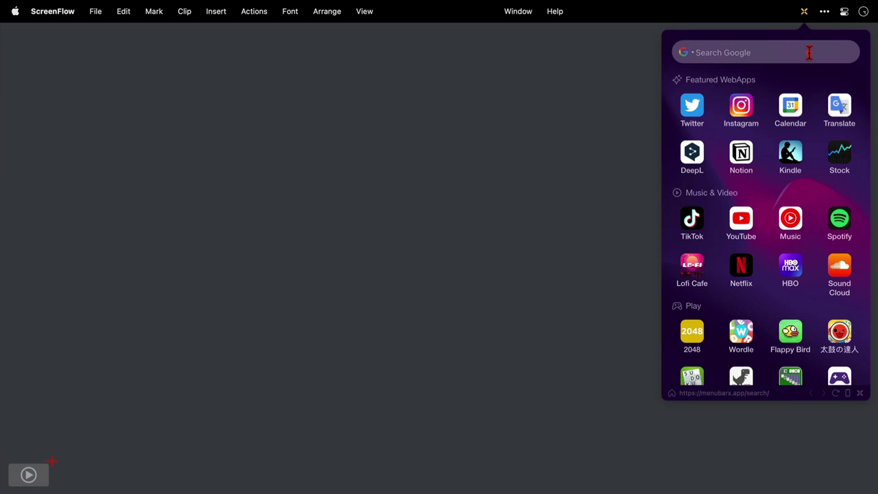
Examine the full lists of Featured WebApps and Music & Video apps, collapsing each list after viewing
click(846, 81)
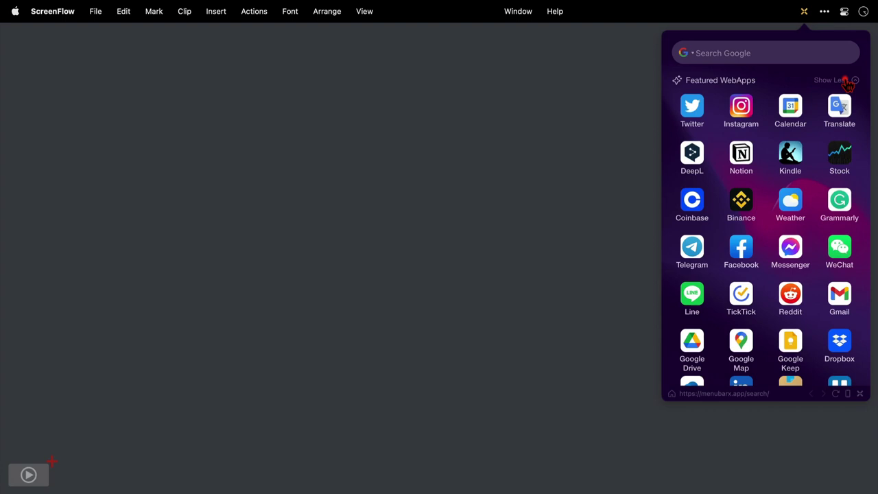
scroll(825, 233, down, 2)
scroll(826, 234, down, 5)
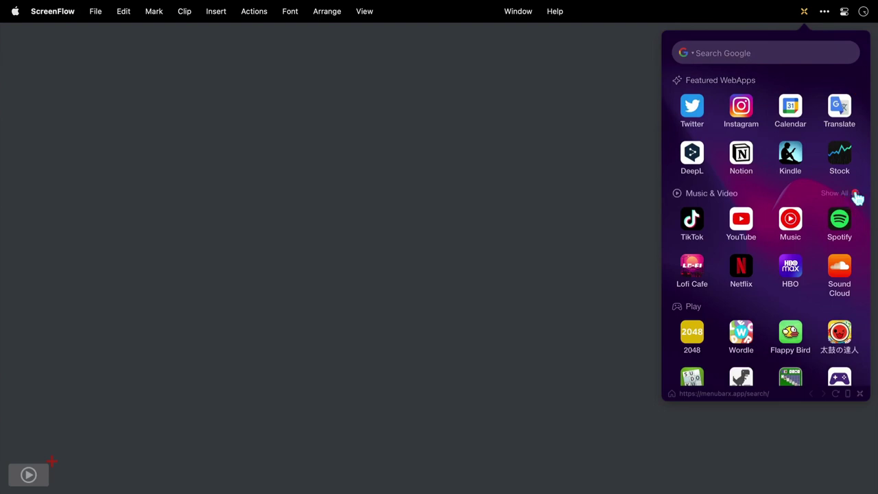
click(856, 195)
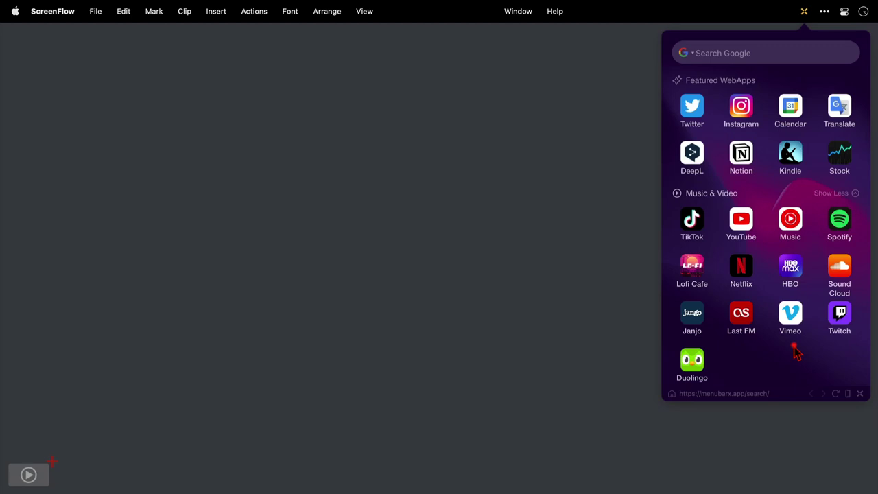
click(856, 194)
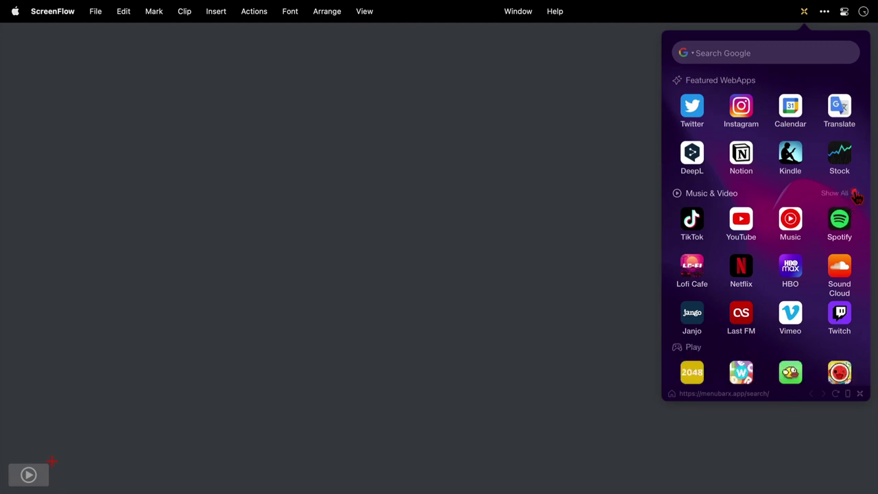
Examine all the apps in the Play and Tools categories, collapsing each list after viewing
scroll(856, 196, down, 5)
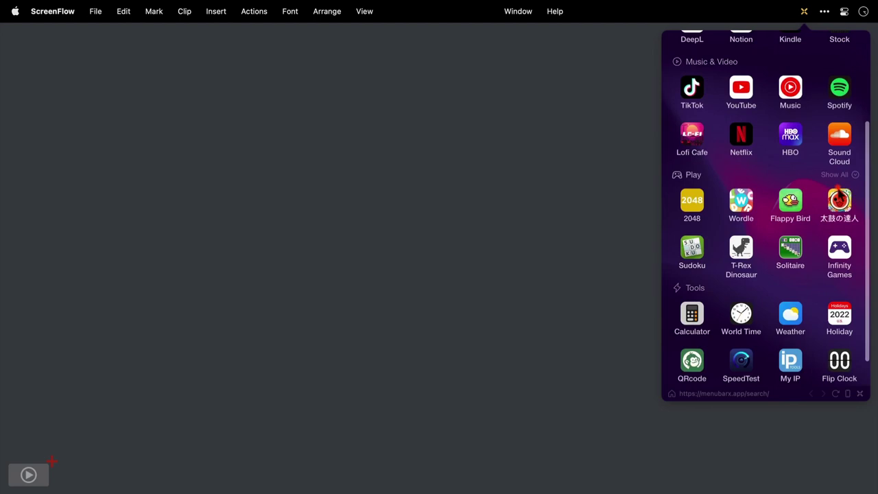
click(854, 176)
scroll(855, 178, down, 3)
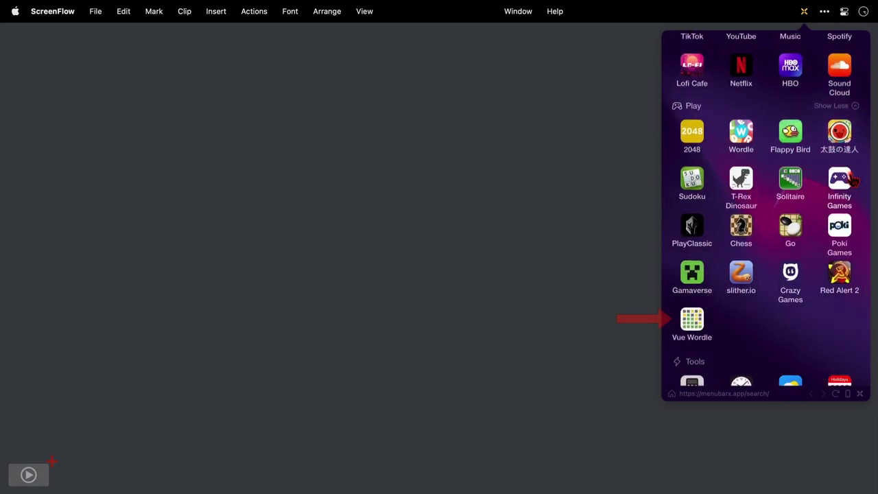
click(854, 107)
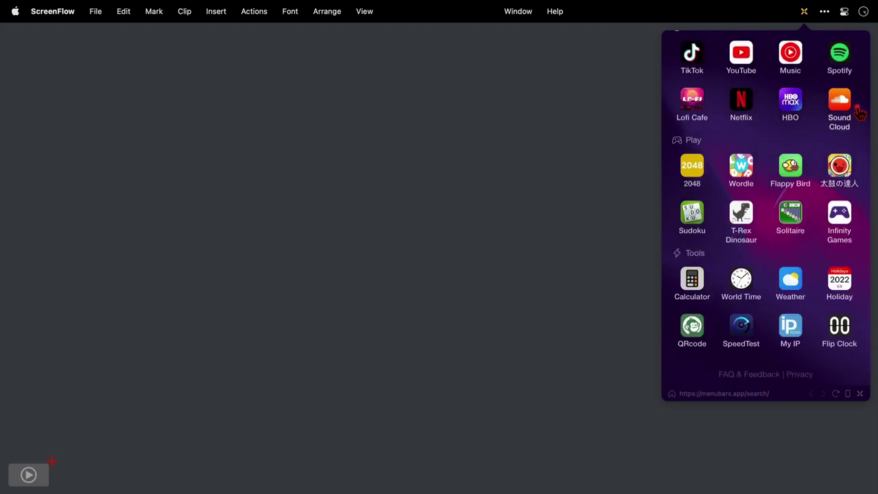
click(855, 254)
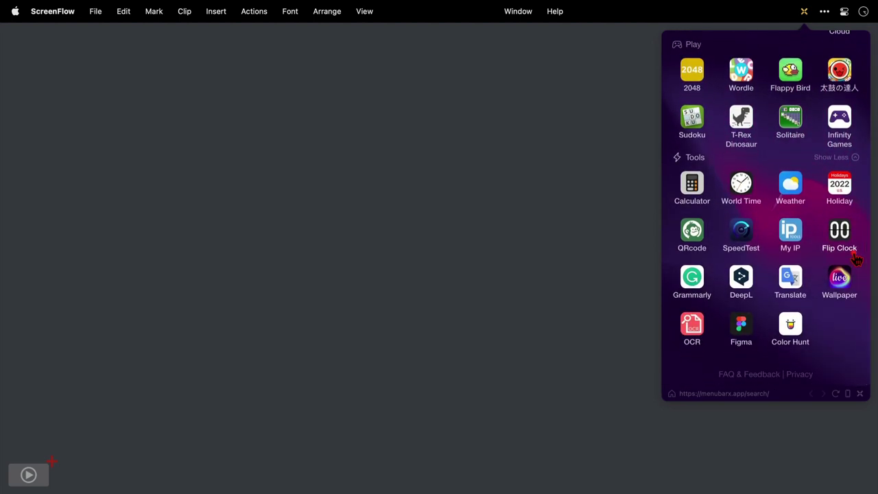
click(855, 158)
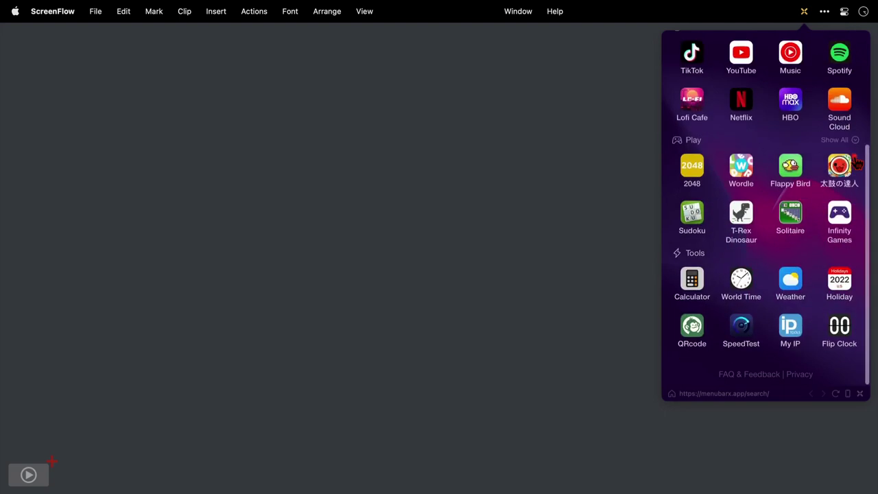
scroll(856, 163, up, 5)
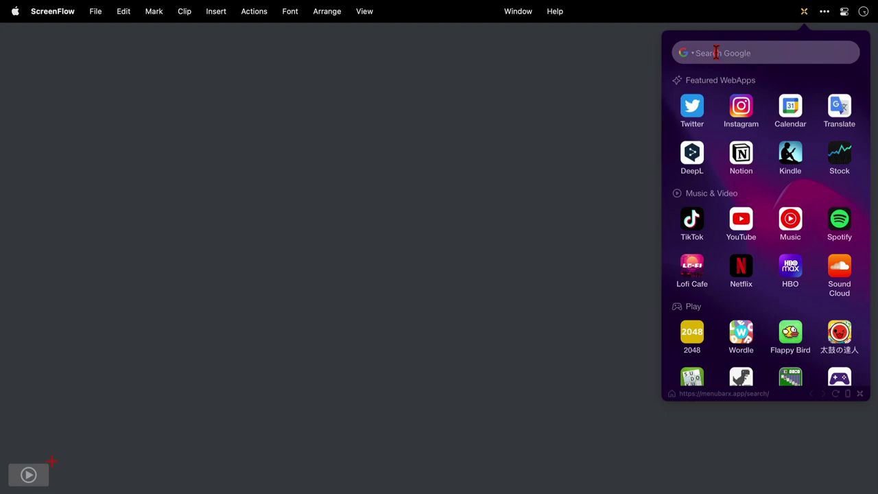
Check the available search engines, search Google for "screencastsonline", and browse the results with the Google app promotion dismissed
click(693, 54)
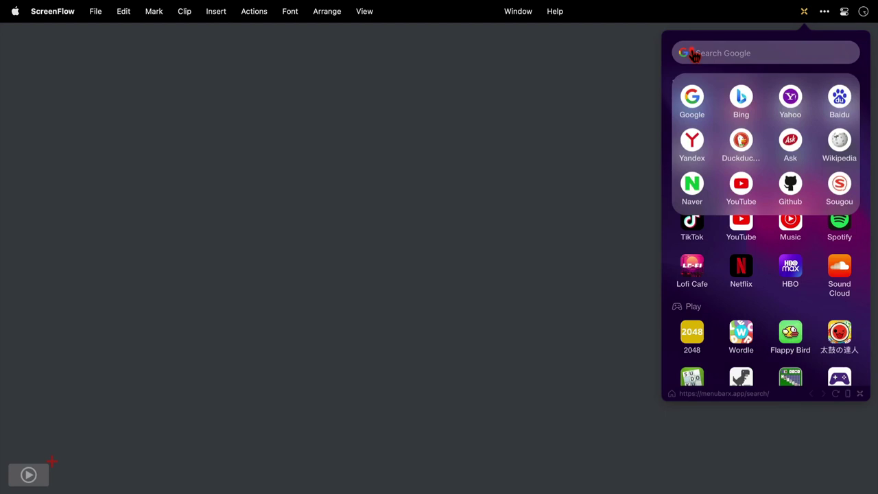
click(695, 55)
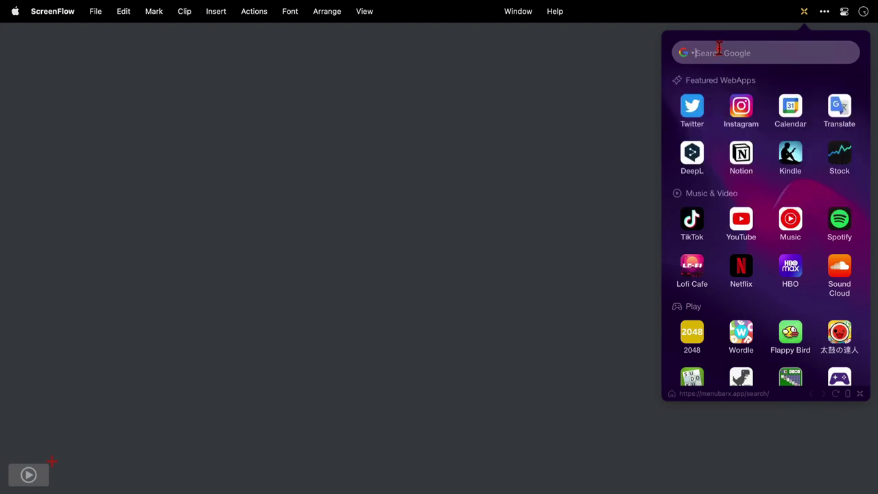
text(screencastsonline)
key(Return)
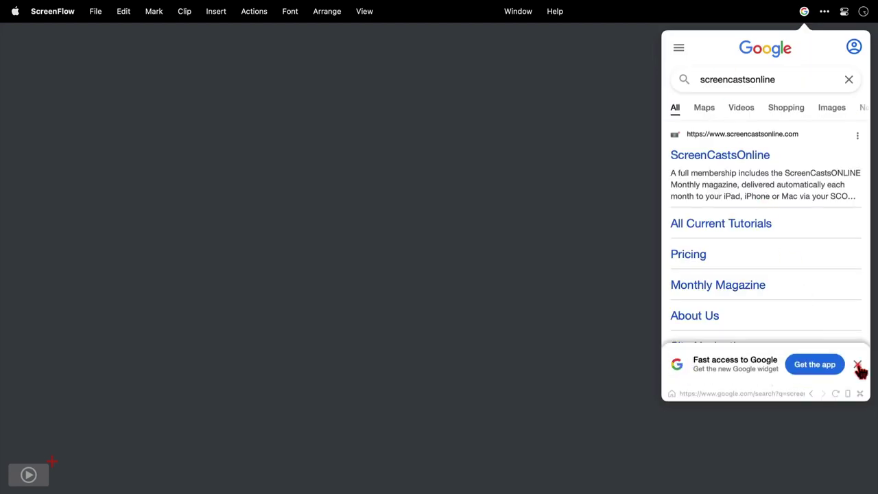
click(858, 365)
scroll(860, 371, down, 15)
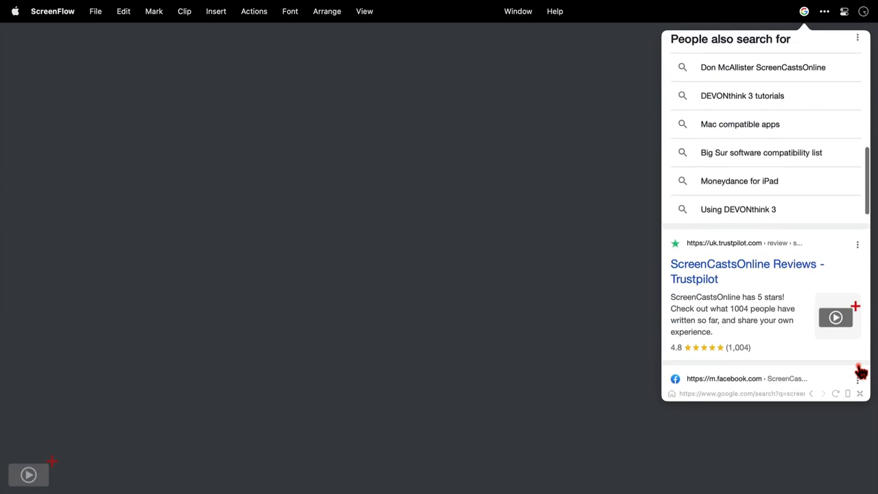
scroll(860, 371, up, 15)
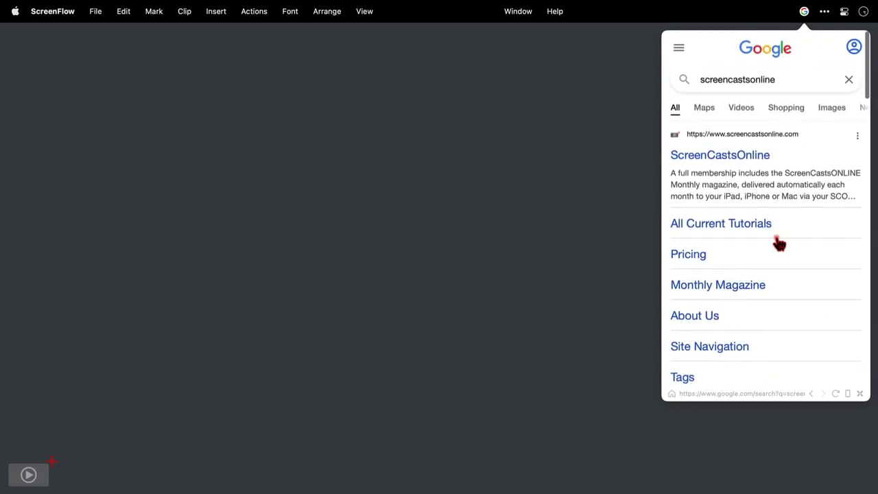
Open the ScreenCastsOnline website from the results, and try navigating back to the results and forward to the site
click(742, 158)
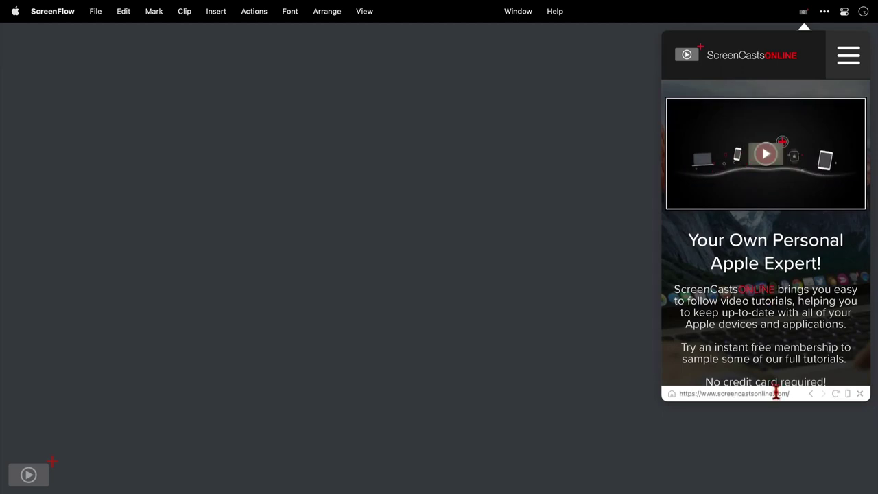
click(812, 395)
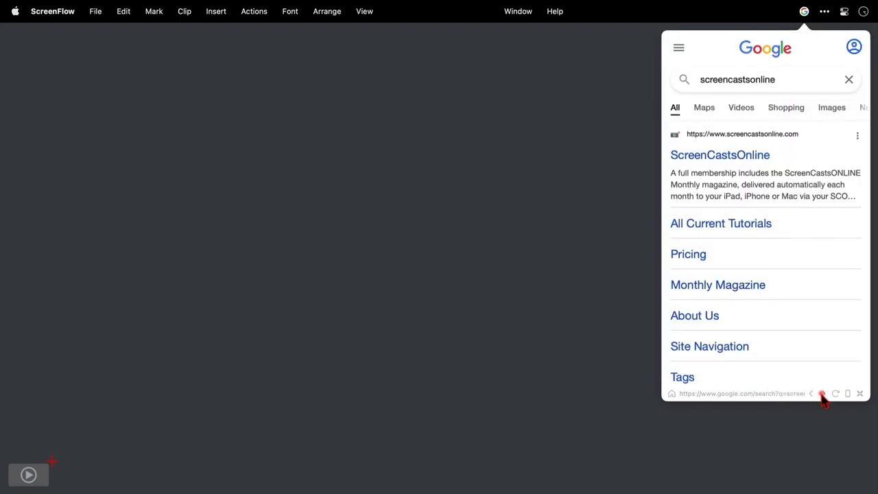
click(823, 395)
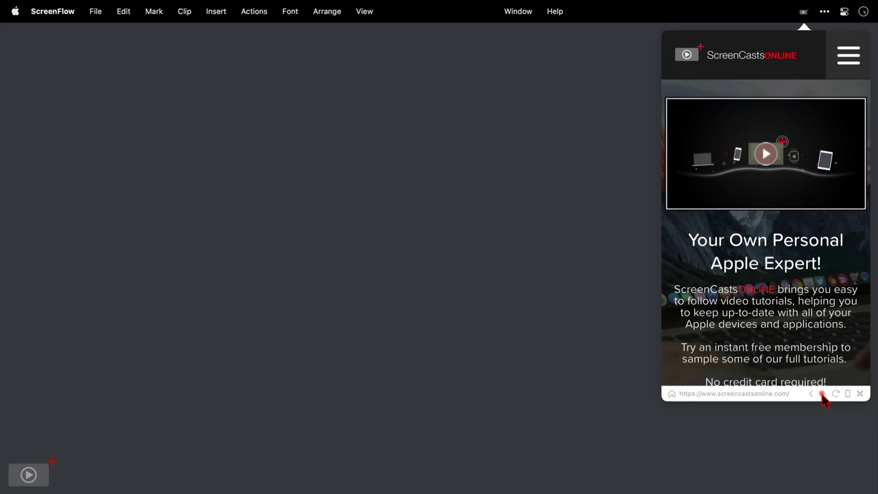
Bookmark the current ScreenCastsOnline page and reopen it from the bookmarks on the home page
click(859, 394)
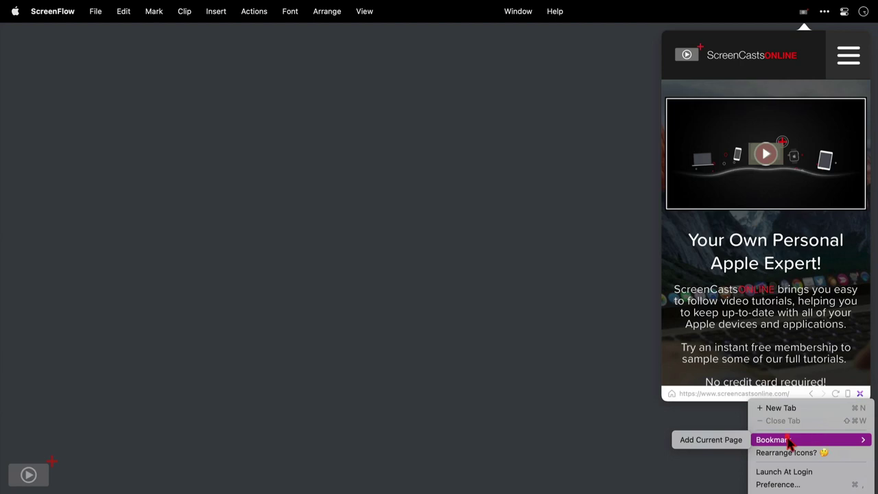
click(730, 443)
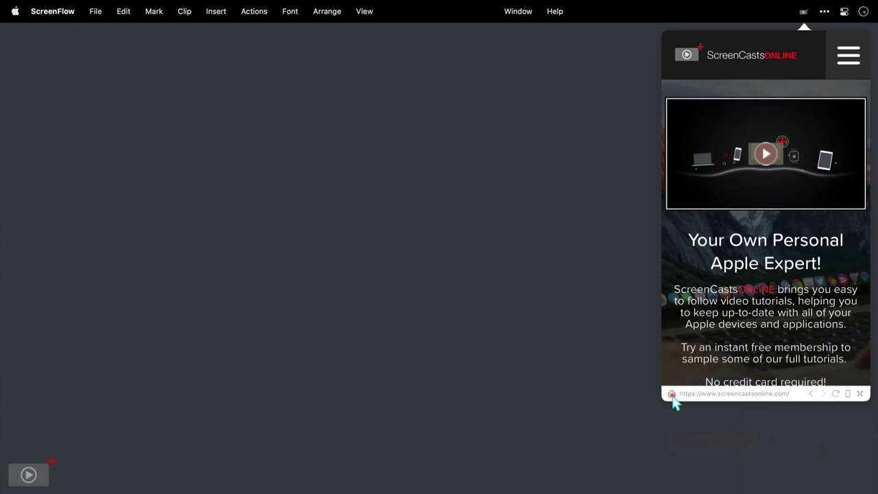
click(673, 395)
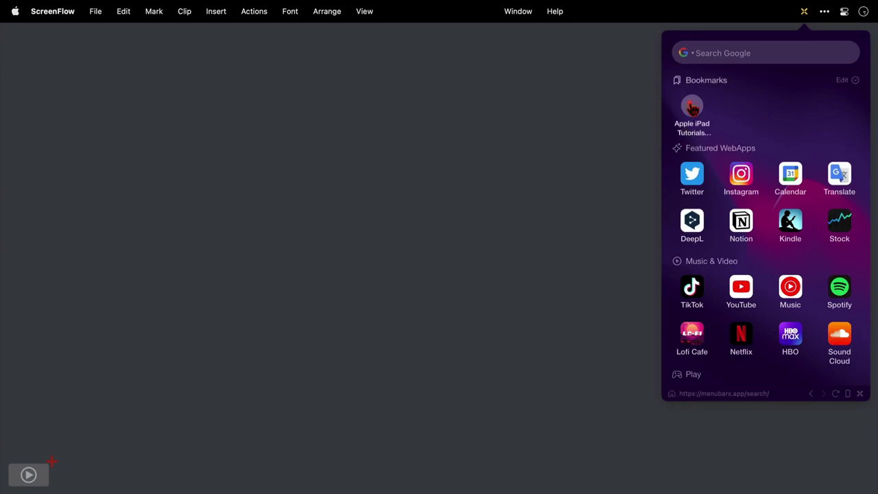
click(692, 106)
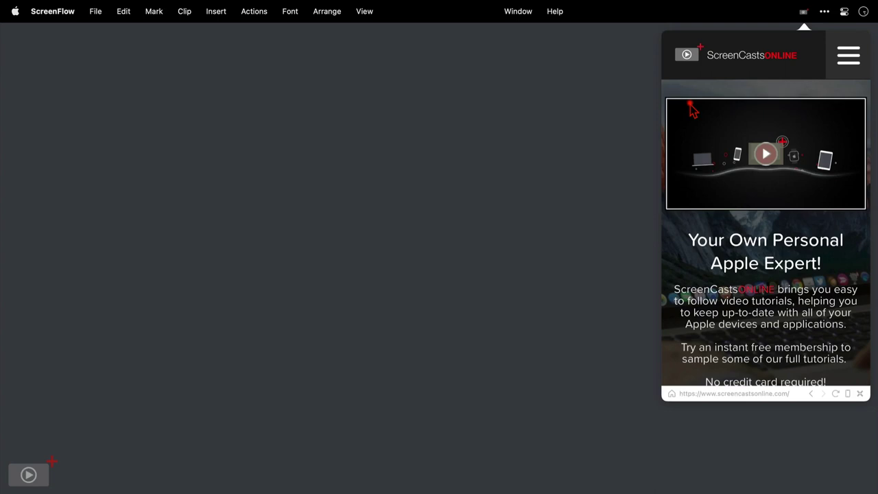
Widen the browser window freely to about 651 × 646, and switch its window size to the 1024 × 768 (Desktop) preset
click(803, 14)
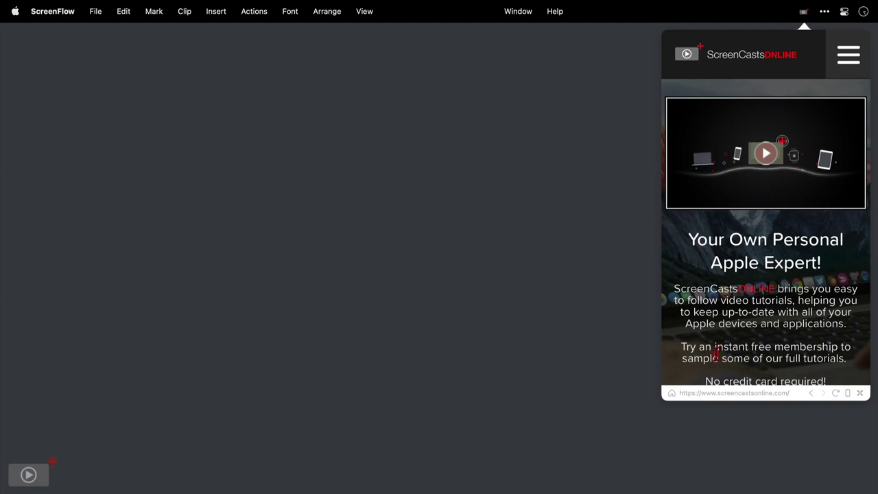
drag(665, 402, 580, 408)
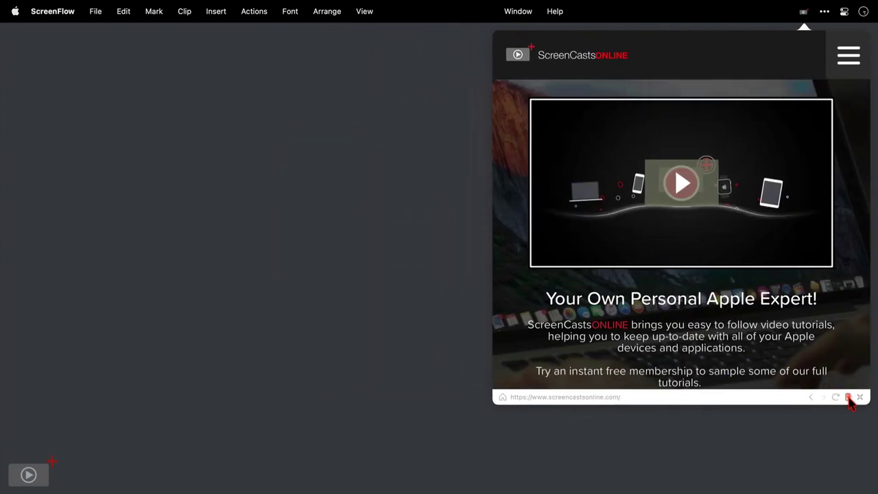
click(849, 398)
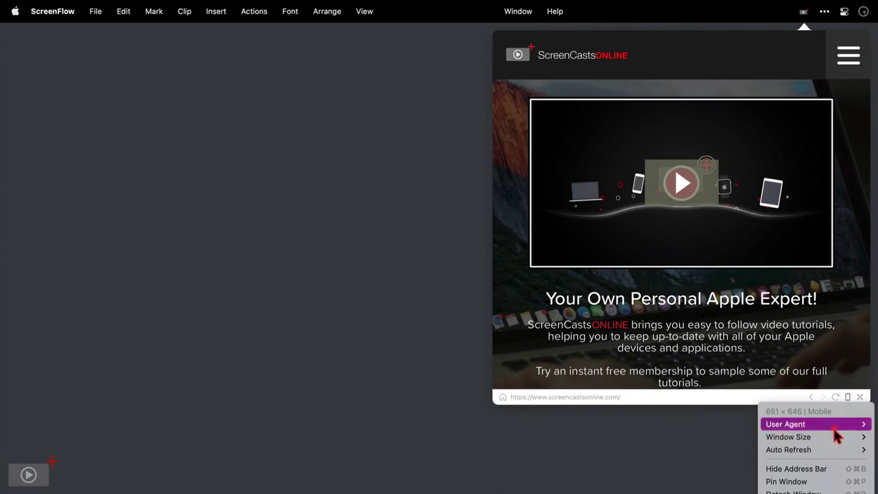
mouse_move(836, 441)
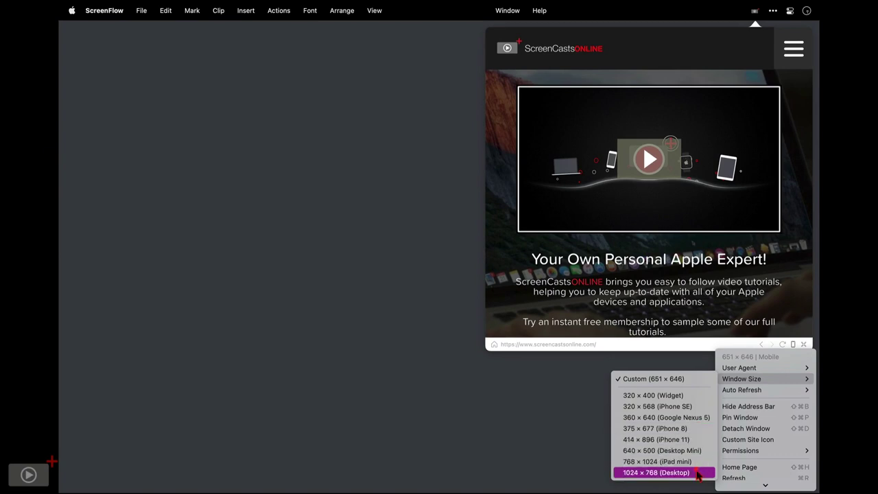
click(699, 473)
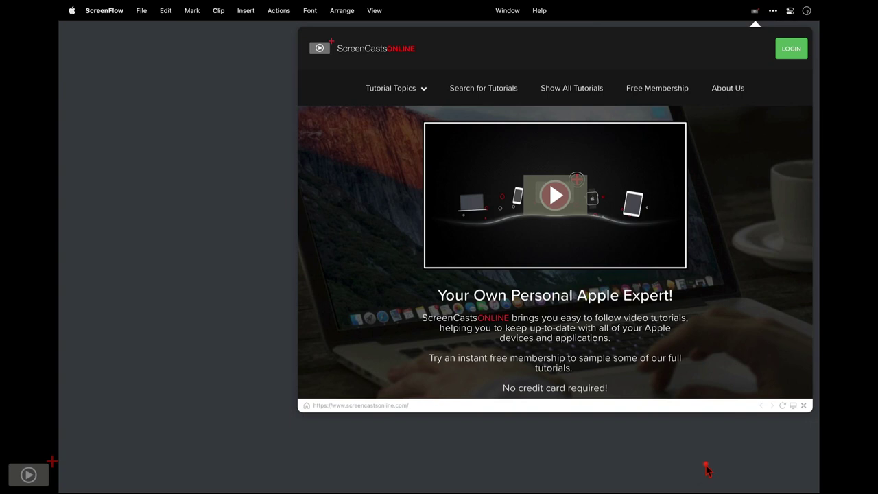
Set the window size to the 375 × 677 (iPhone 8) preset and go to the home page
click(794, 407)
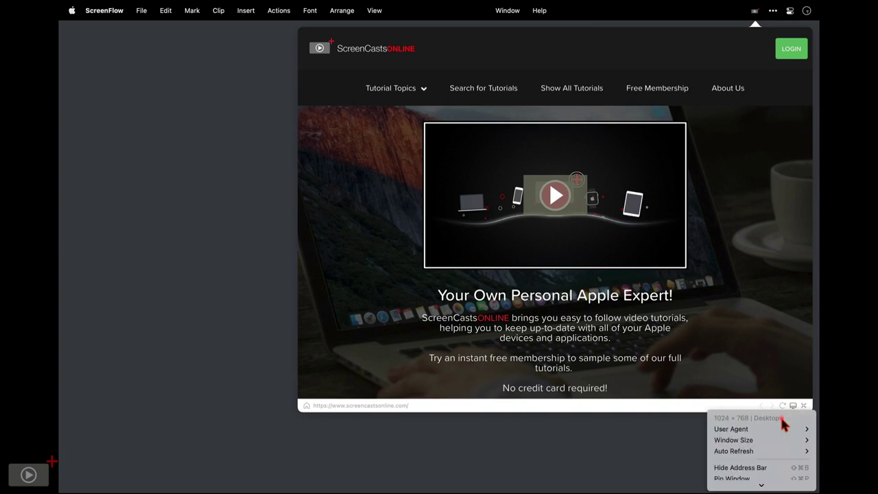
mouse_move(767, 443)
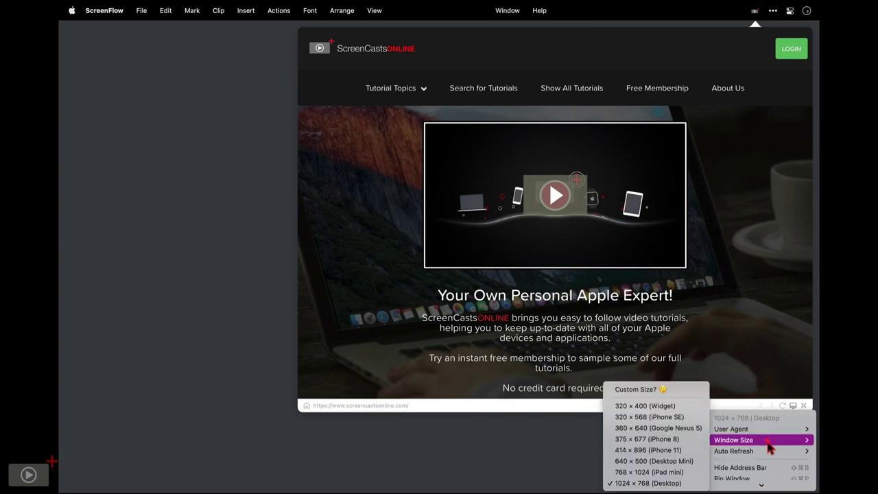
click(669, 439)
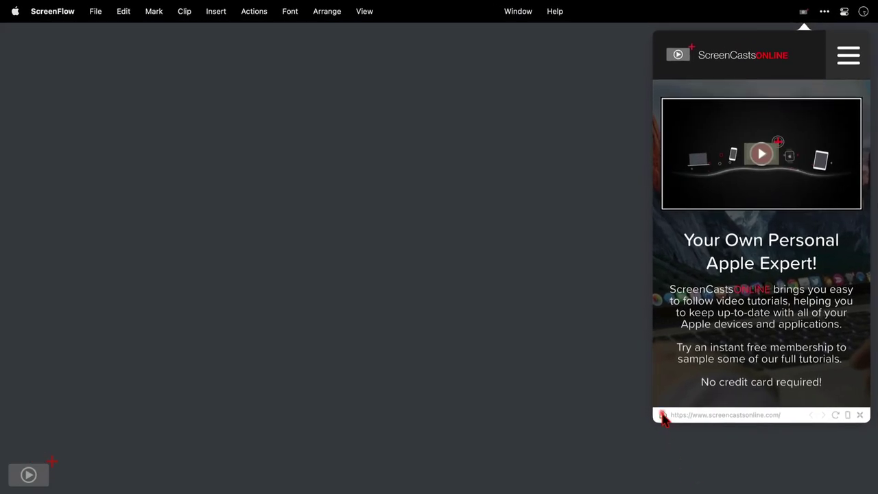
click(663, 417)
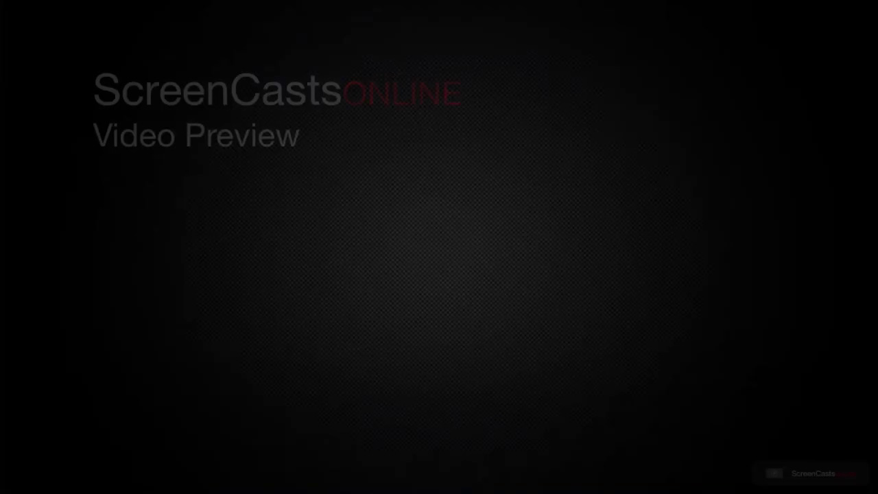